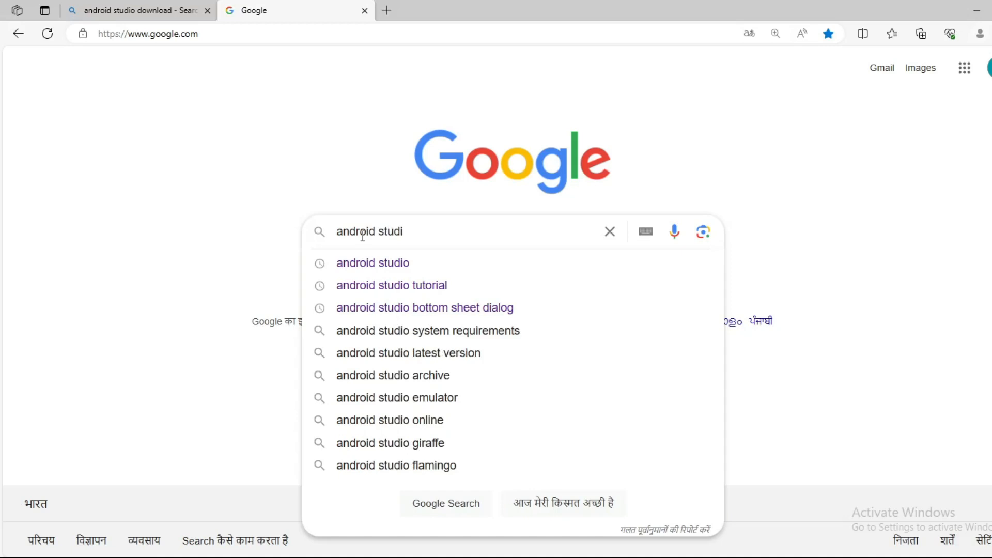
# - Search Google for 'android studio download' and scroll through the results
pyautogui.write('o do')
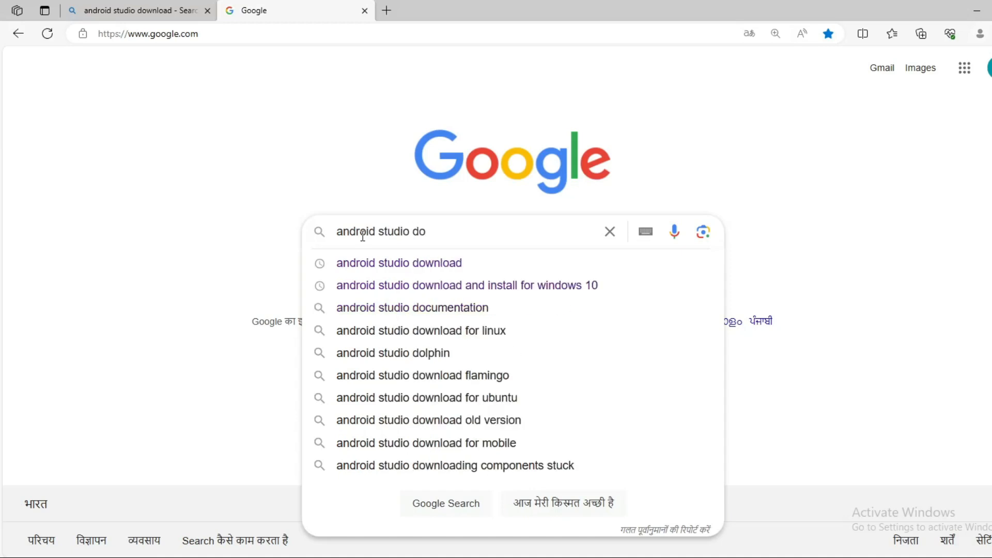
pyautogui.click(416, 269)
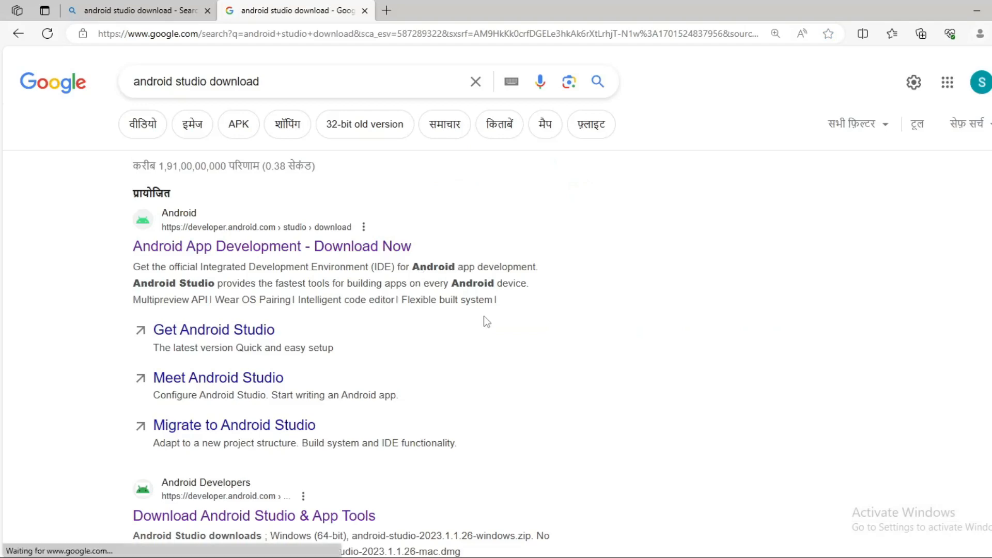
pyautogui.scroll(-3, 485, 318)
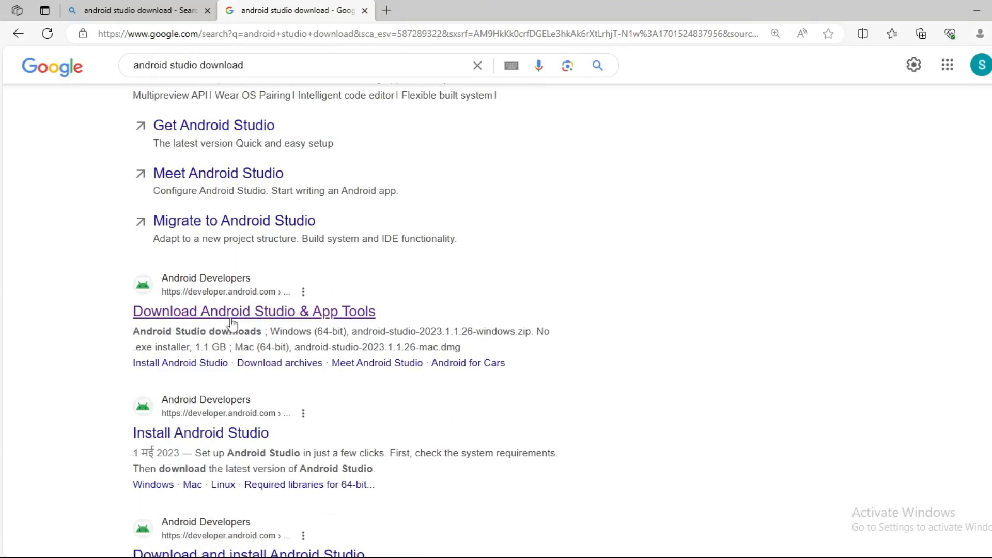
# - Go to the Android Studio download page and read through the Hedgehog terms and conditions
pyautogui.click(204, 313)
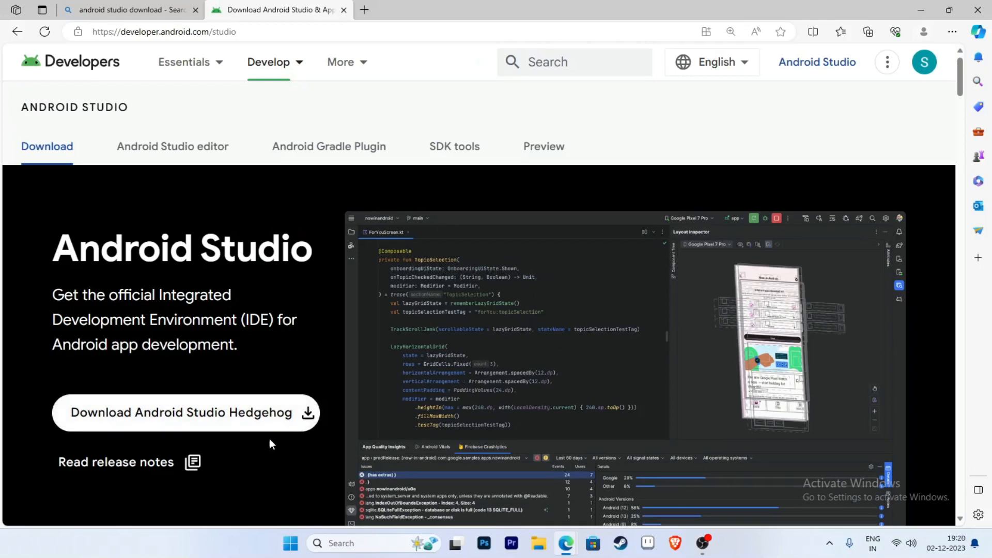
pyautogui.click(234, 421)
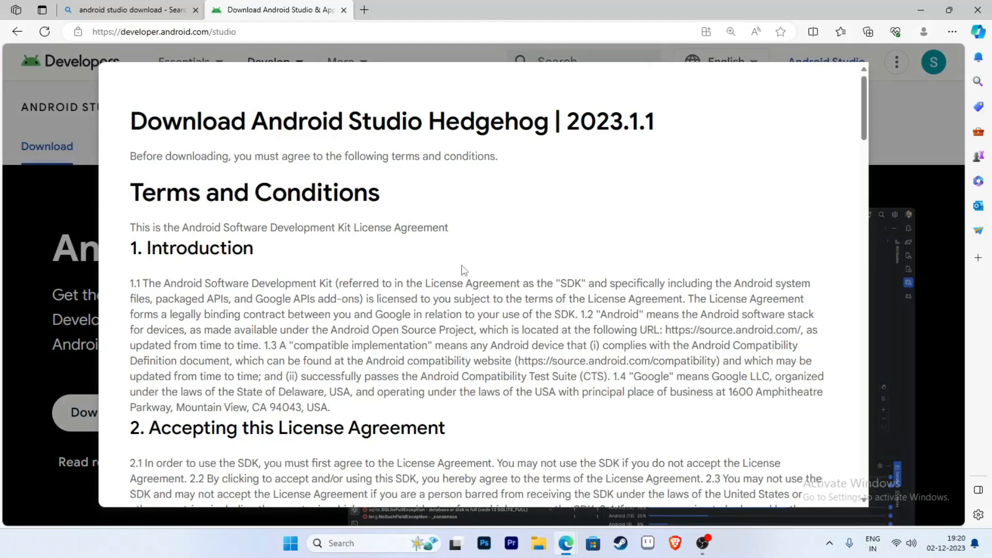
pyautogui.scroll(-3, 464, 270)
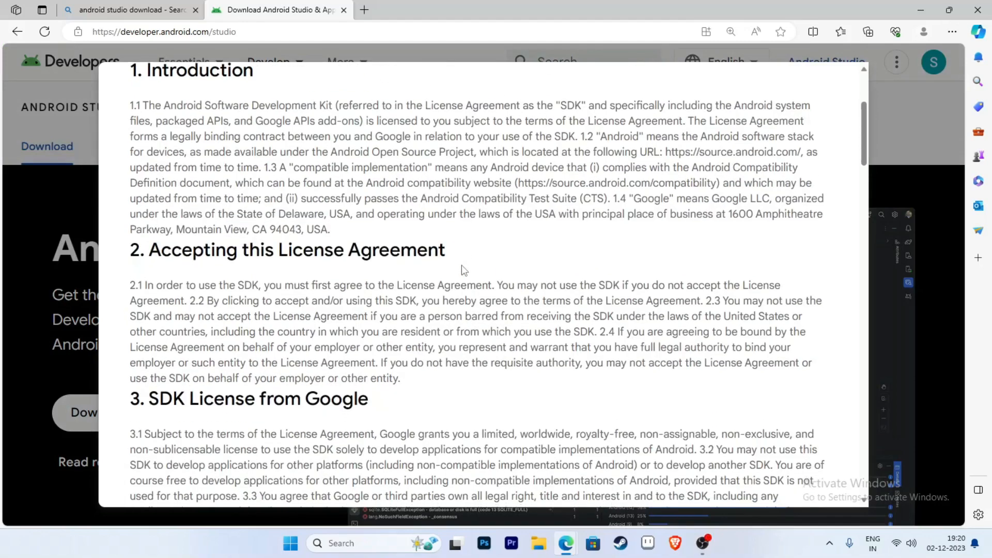
pyautogui.scroll(-7, 477, 329)
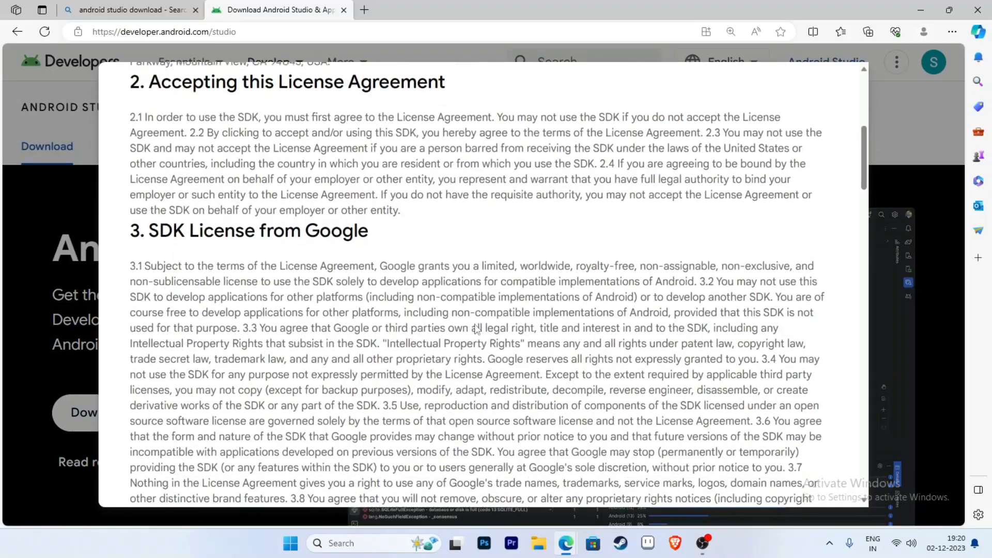
pyautogui.scroll(-17, 475, 327)
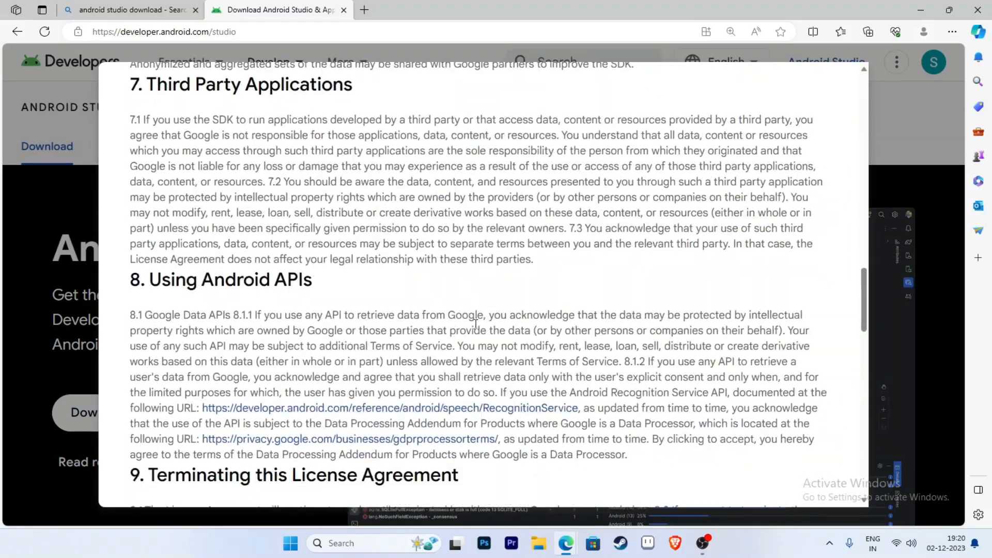
pyautogui.scroll(-15, 475, 325)
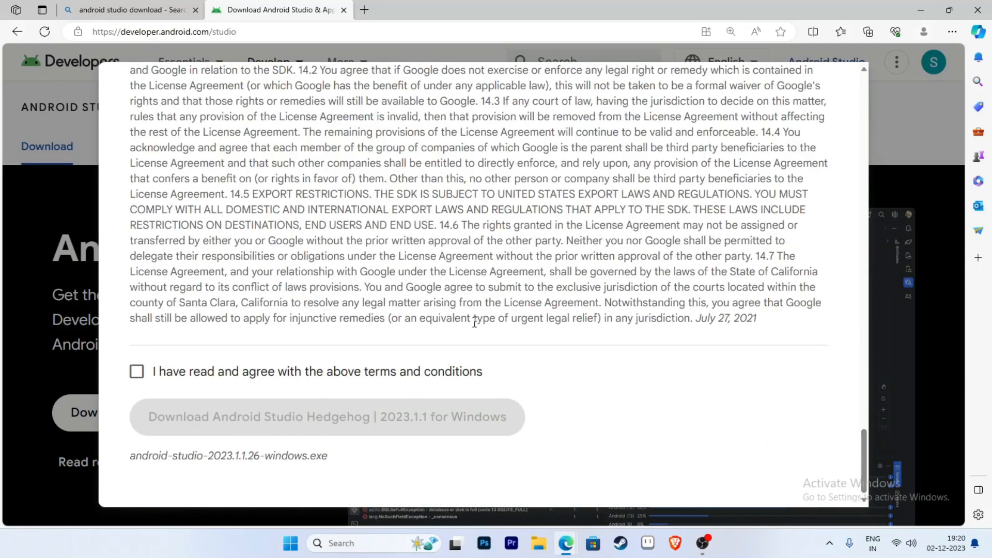
# - Agree to the terms and download the Windows installer android-studio-2023.1.1.26-windows.exe
pyautogui.click(137, 371)
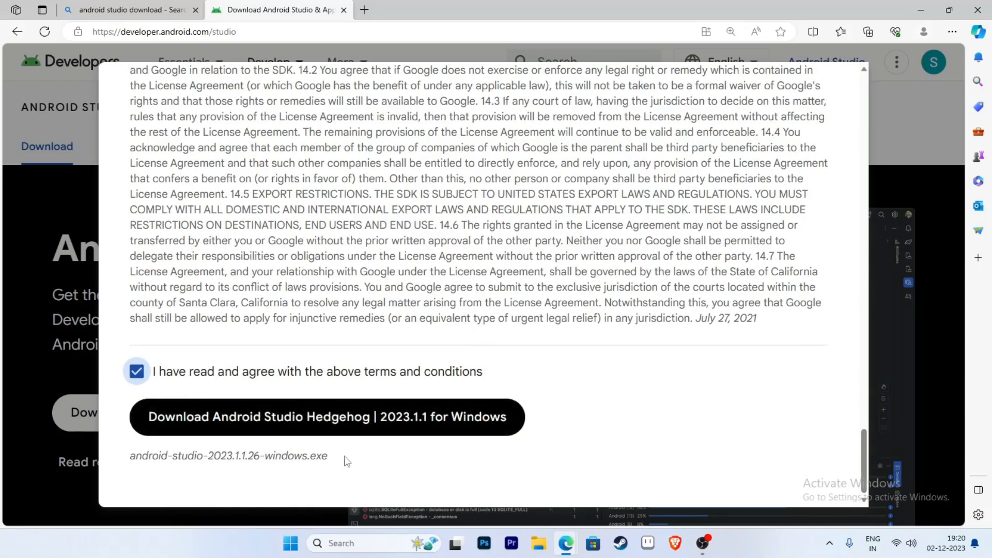
pyautogui.click(330, 419)
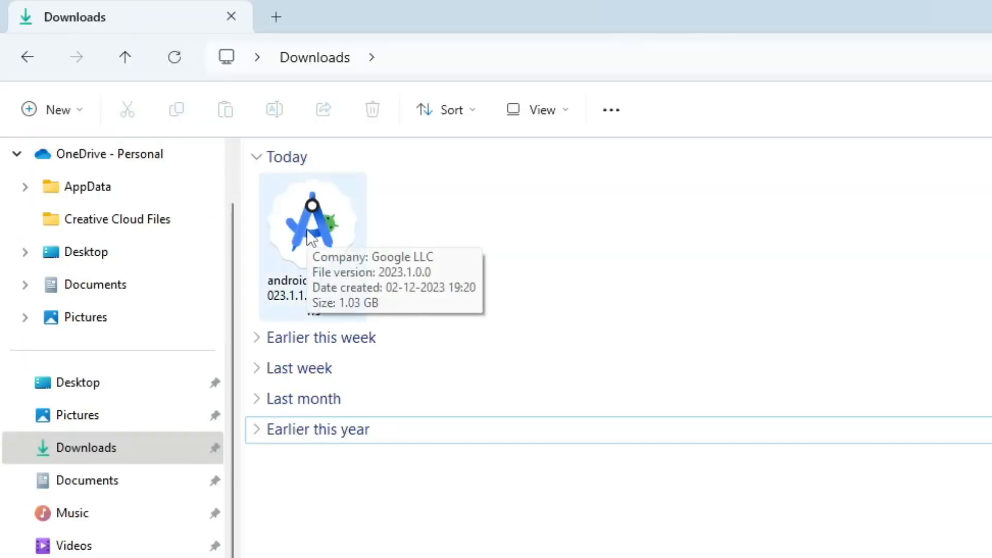
# - Install Android Studio and Android Virtual Device to C:\Program Files\Android\Android Studio with defaults
pyautogui.doubleClick(309, 238)
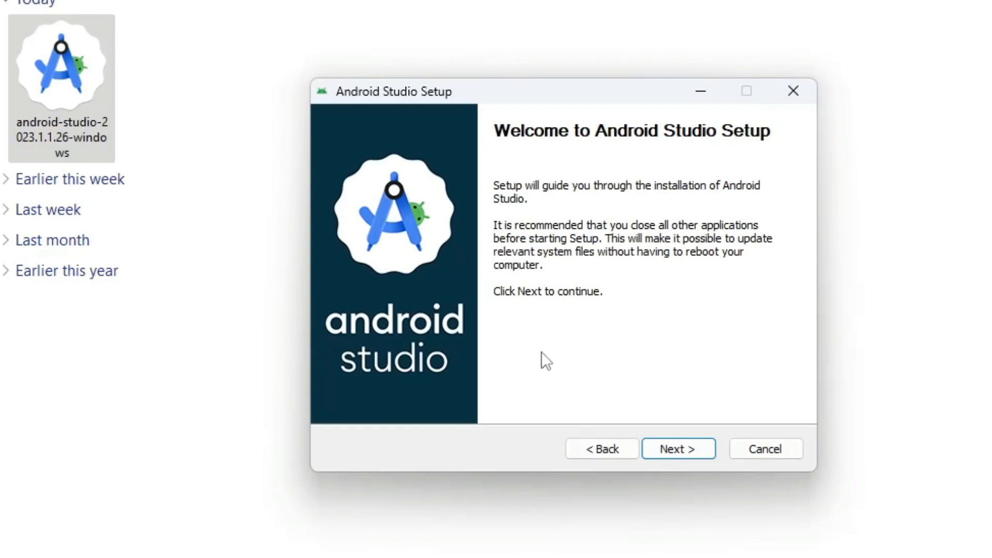
pyautogui.click(681, 448)
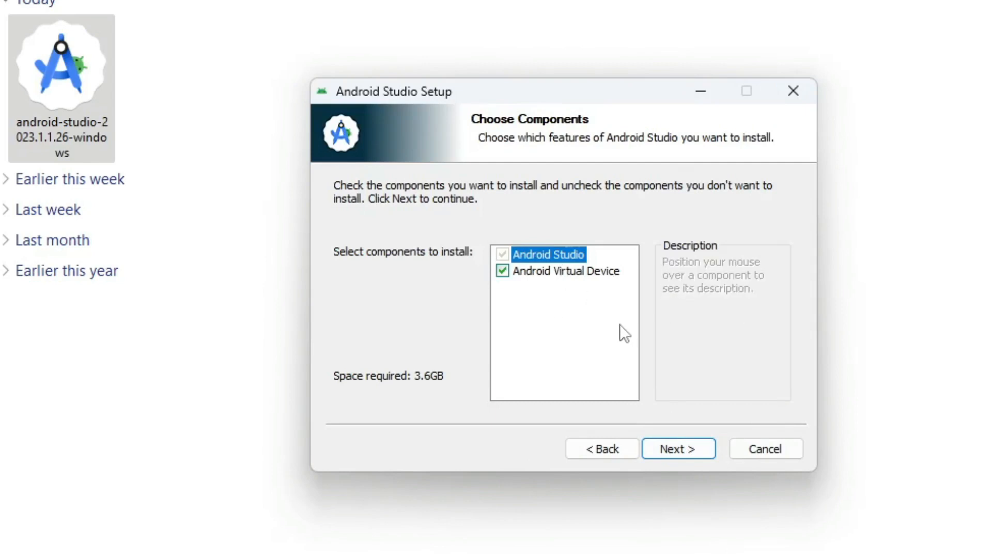
pyautogui.click(679, 448)
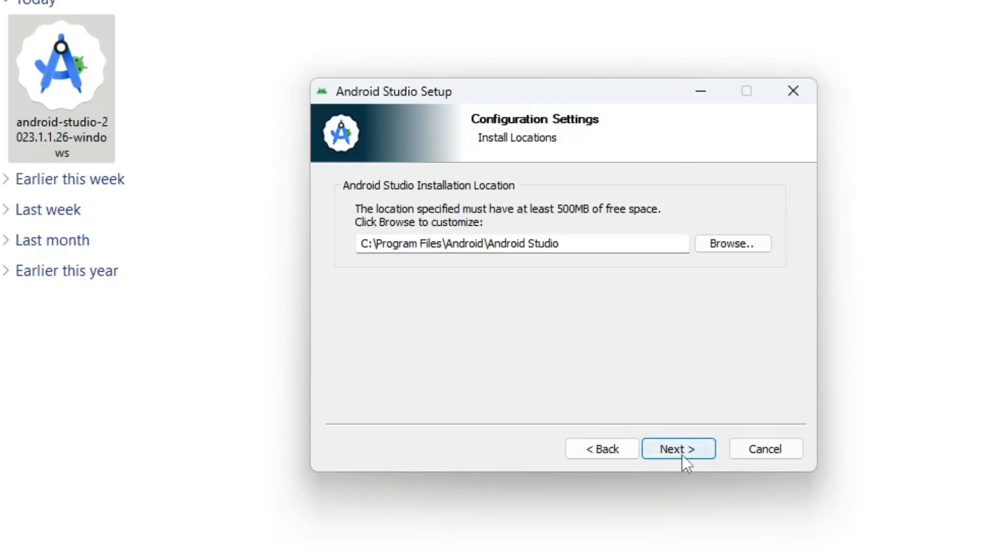
pyautogui.click(678, 449)
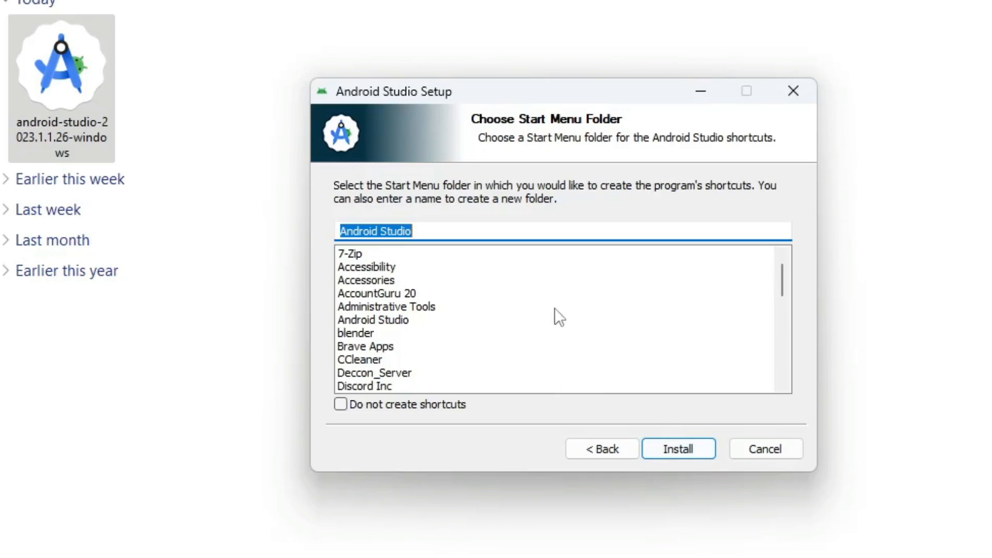
pyautogui.click(686, 454)
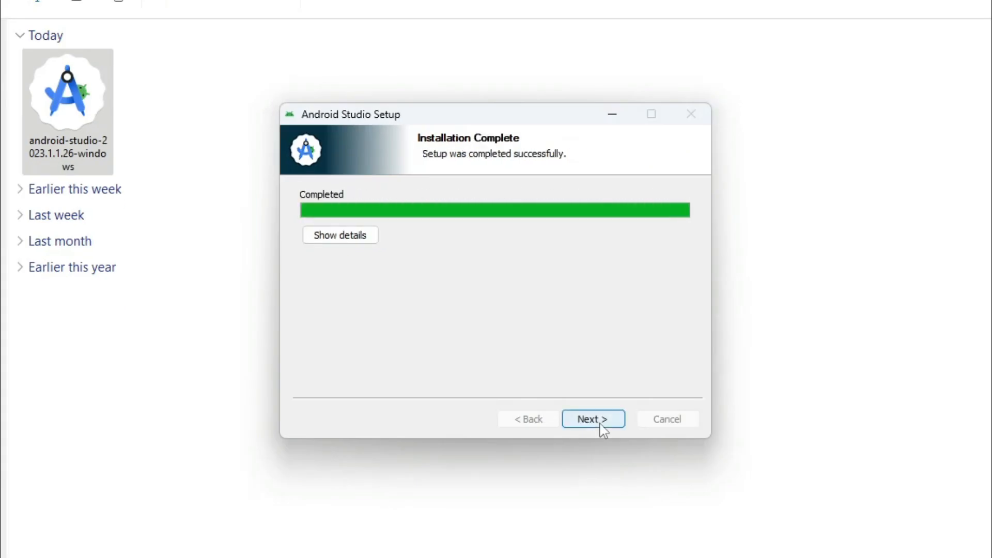
# - Finish the installer with 'Start Android Studio' left checked
pyautogui.click(603, 429)
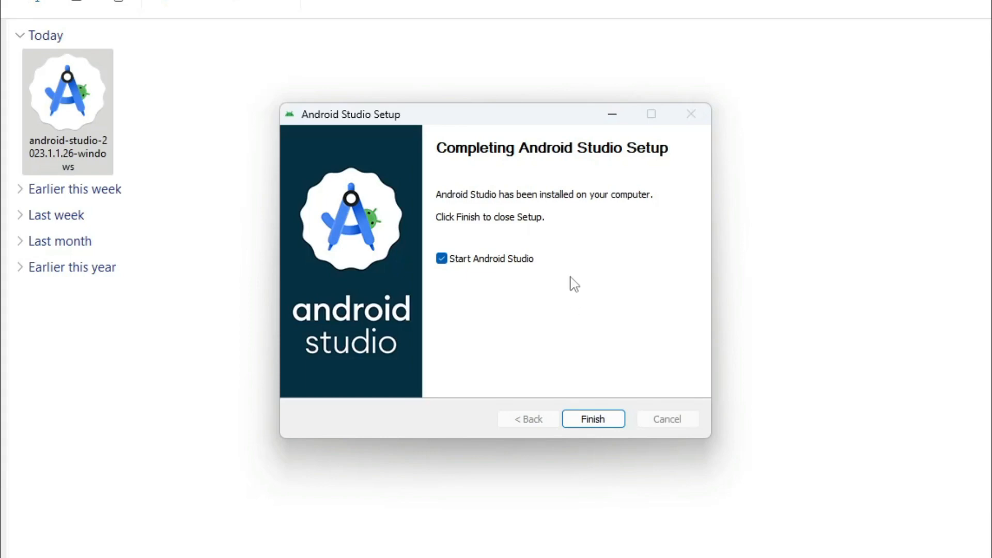
pyautogui.click(594, 417)
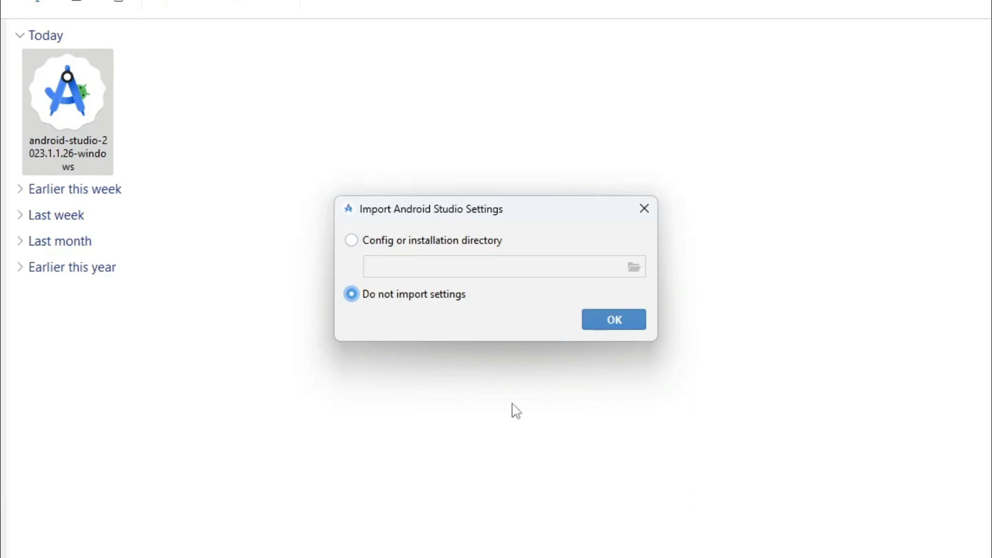
# - Skip importing previous settings and allow usage statistics to be sent to Google
pyautogui.click(614, 324)
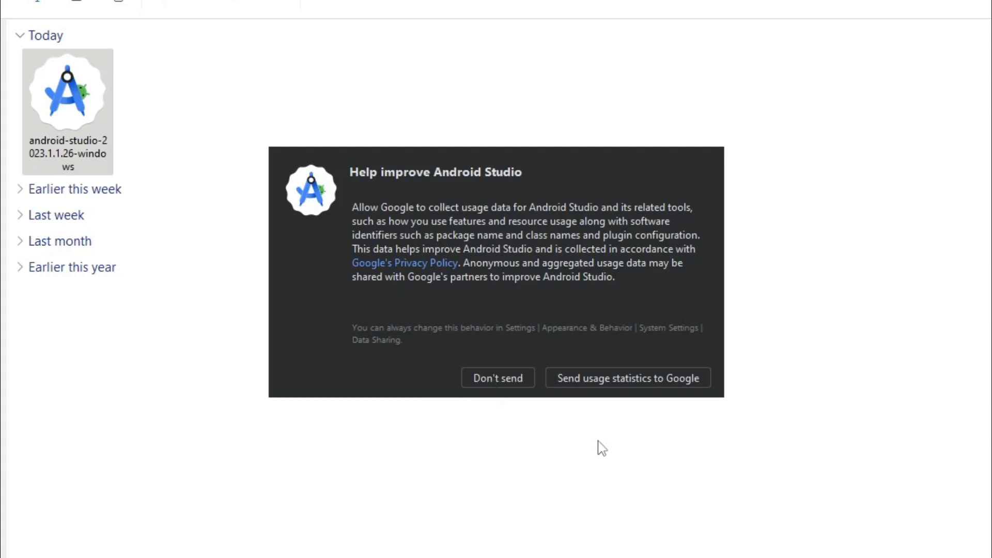
pyautogui.click(621, 379)
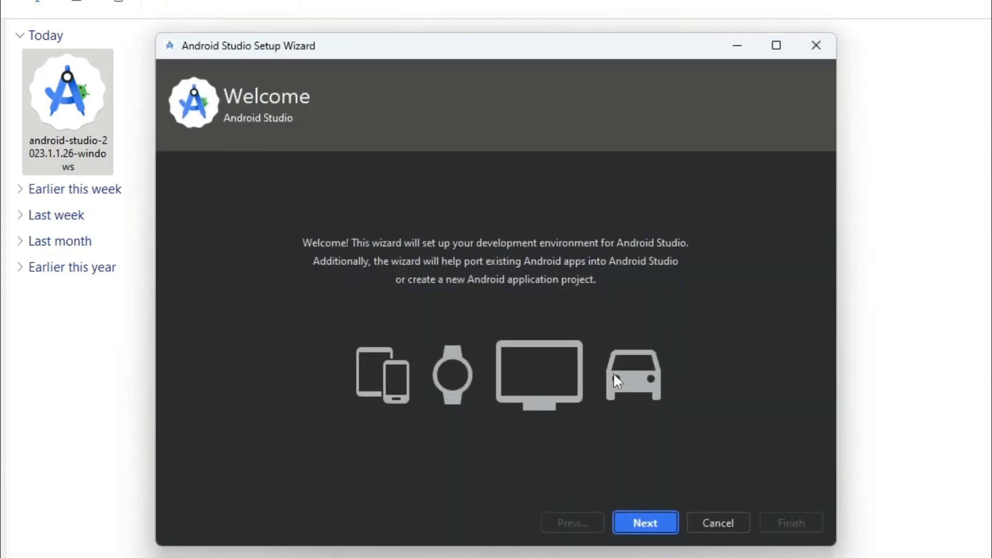
# - Choose the Standard install type and confirm the components listed under Verify Settings
pyautogui.click(653, 524)
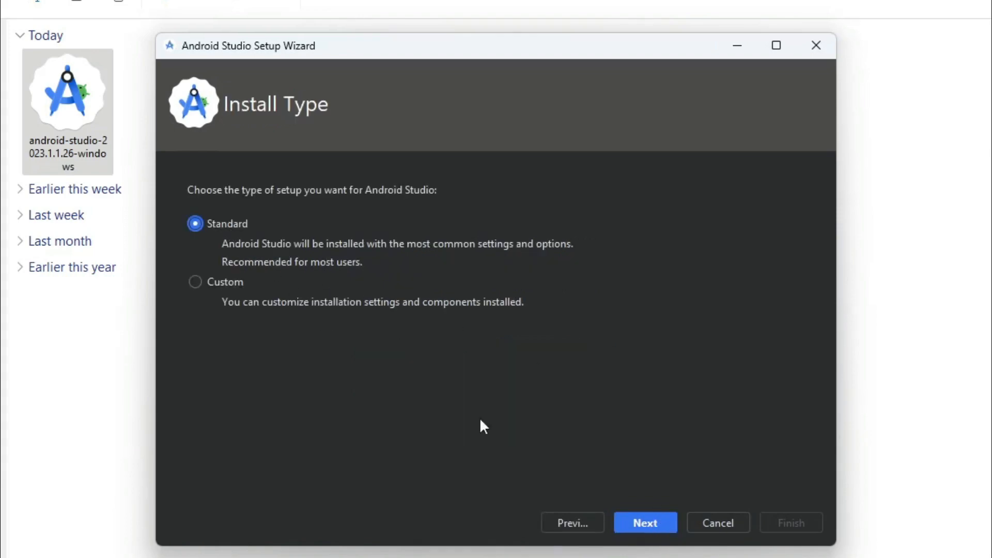
pyautogui.click(638, 522)
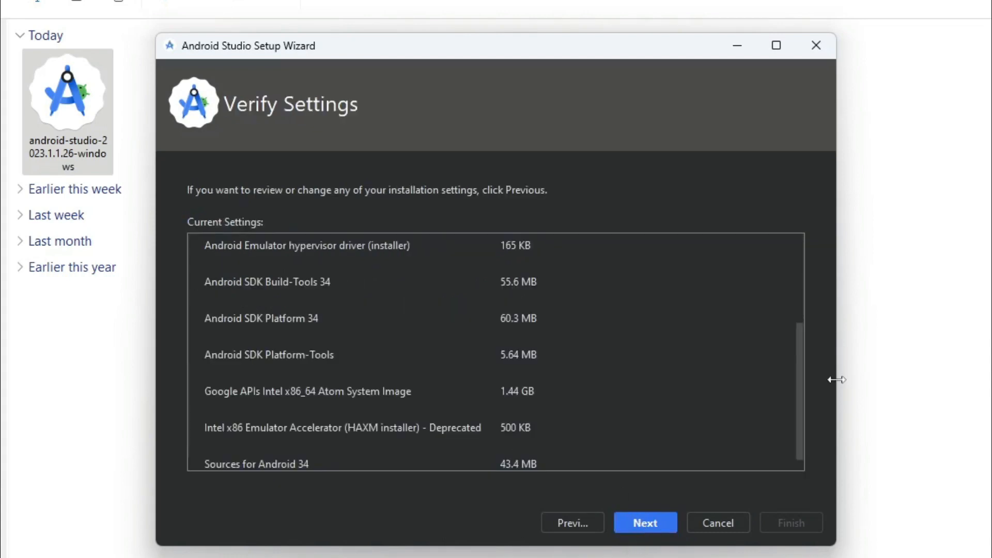
pyautogui.moveTo(799, 386); pyautogui.dragTo(725, 400)
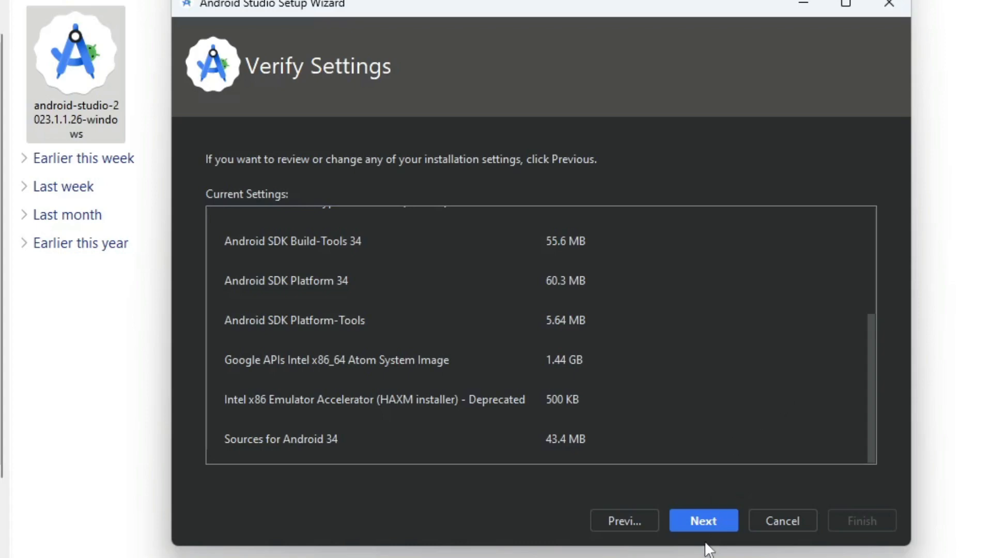
pyautogui.click(710, 520)
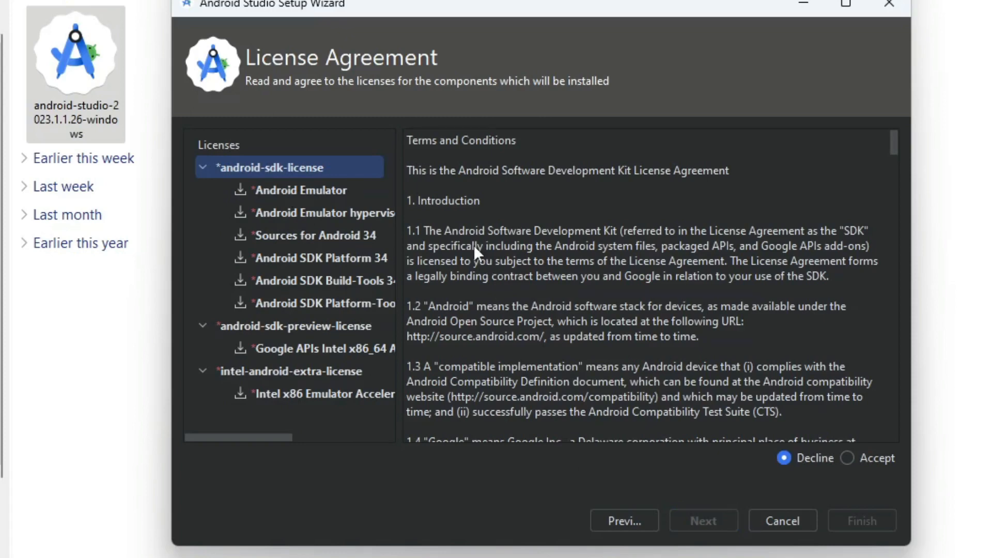
# - Accept the android-sdk, android-sdk-preview and Intel emulator accelerator licences and start downloading
pyautogui.click(846, 458)
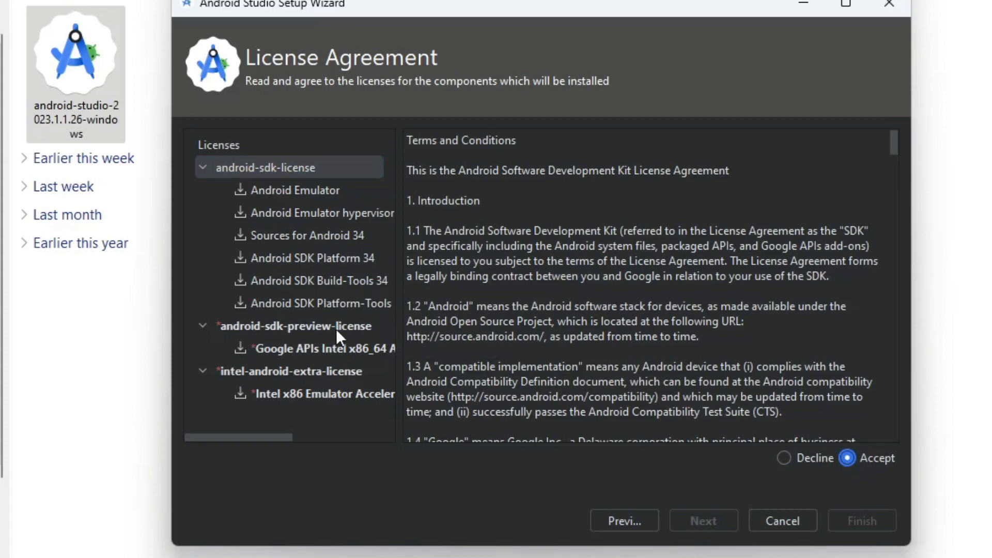
pyautogui.click(317, 328)
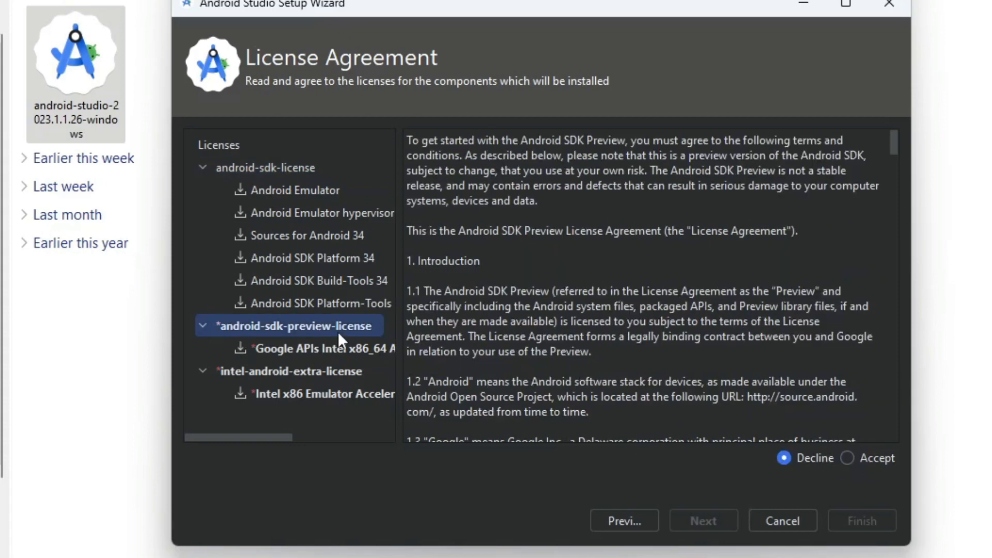
pyautogui.click(847, 458)
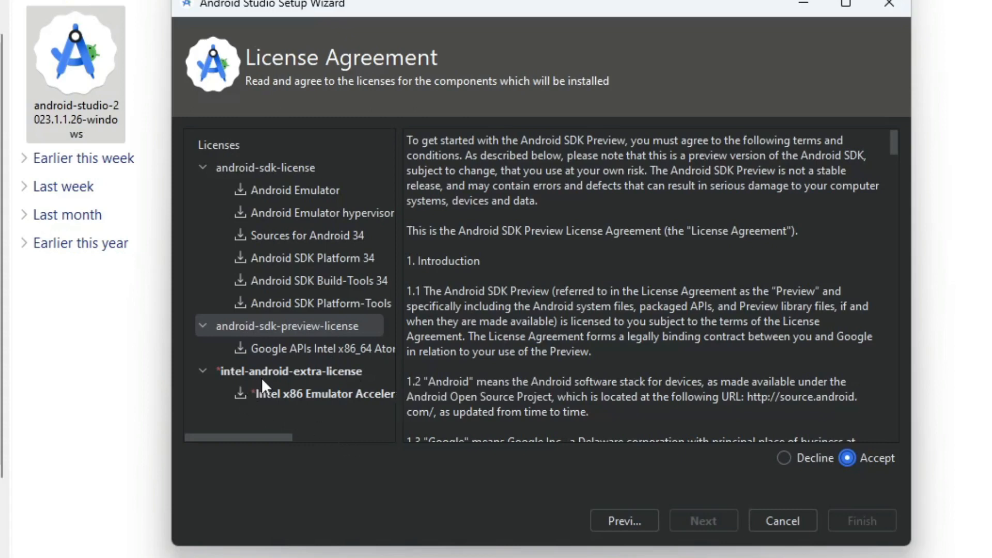
pyautogui.click(325, 371)
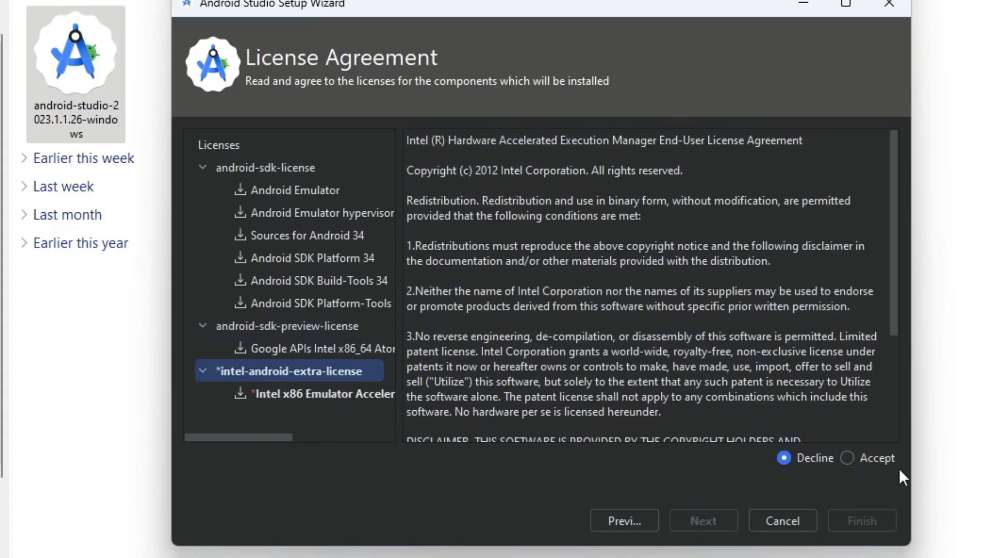
pyautogui.click(847, 458)
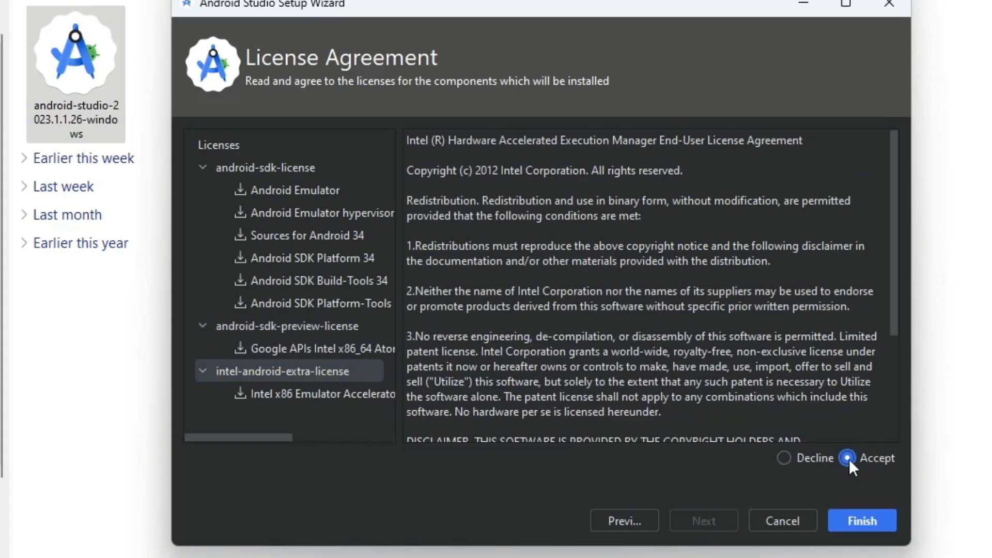
pyautogui.click(861, 522)
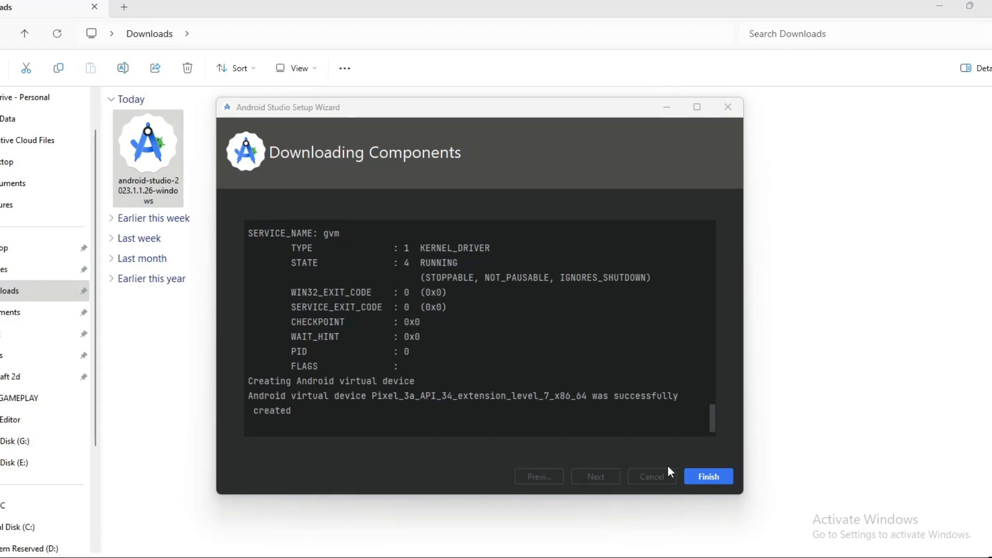
# - Close the setup wizard once the components finish downloading
pyautogui.click(712, 478)
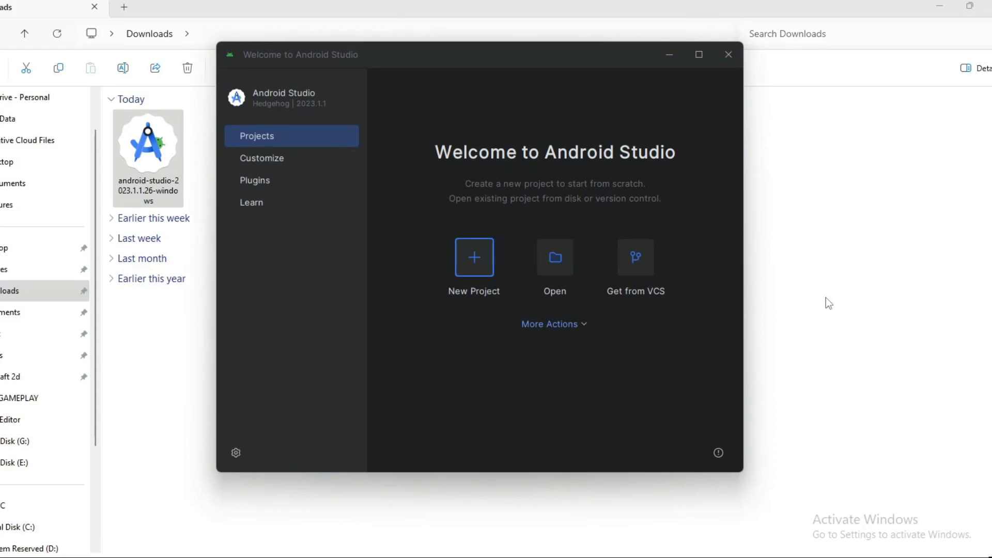
# - Create a new project using the Phone and Tablet 'Empty Views Activity' template
pyautogui.click(479, 259)
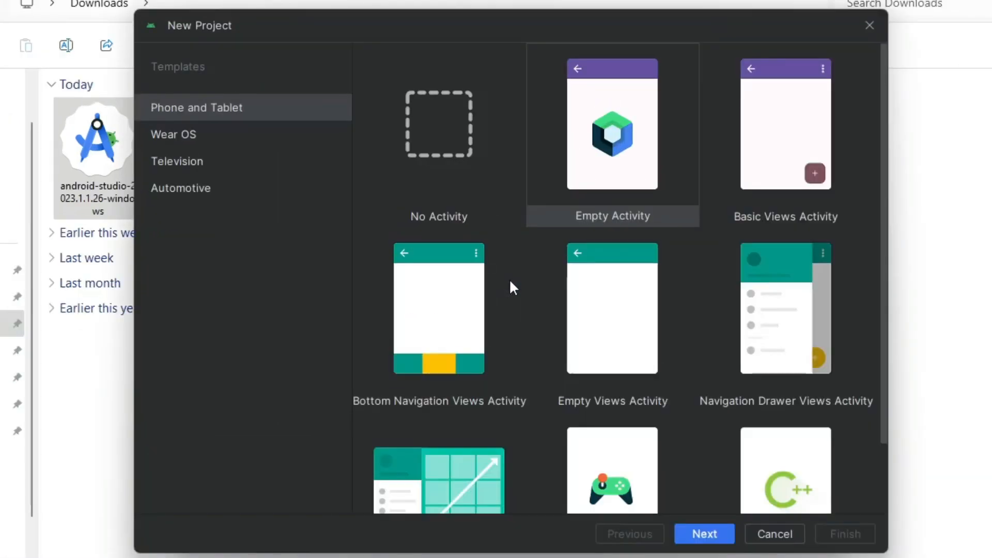
pyautogui.click(626, 332)
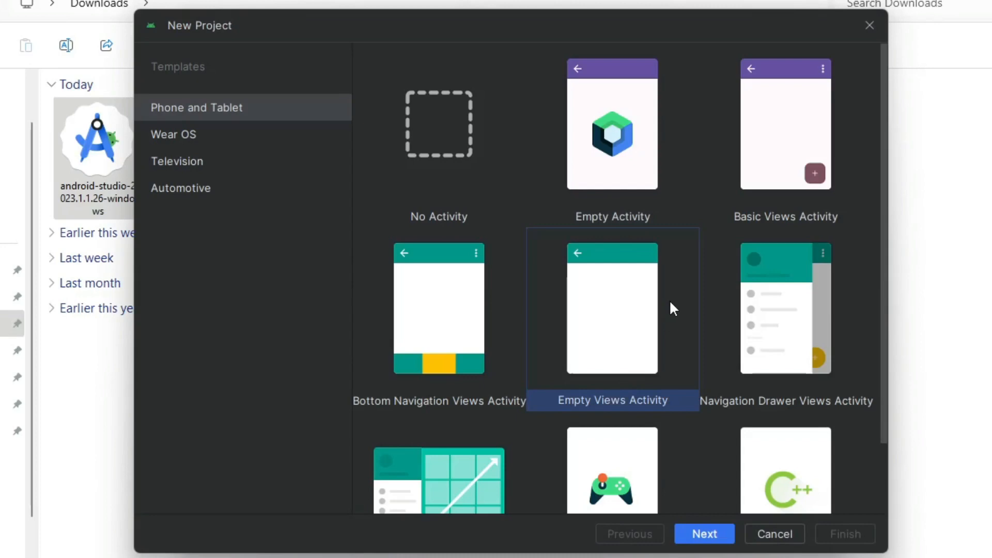
pyautogui.click(632, 176)
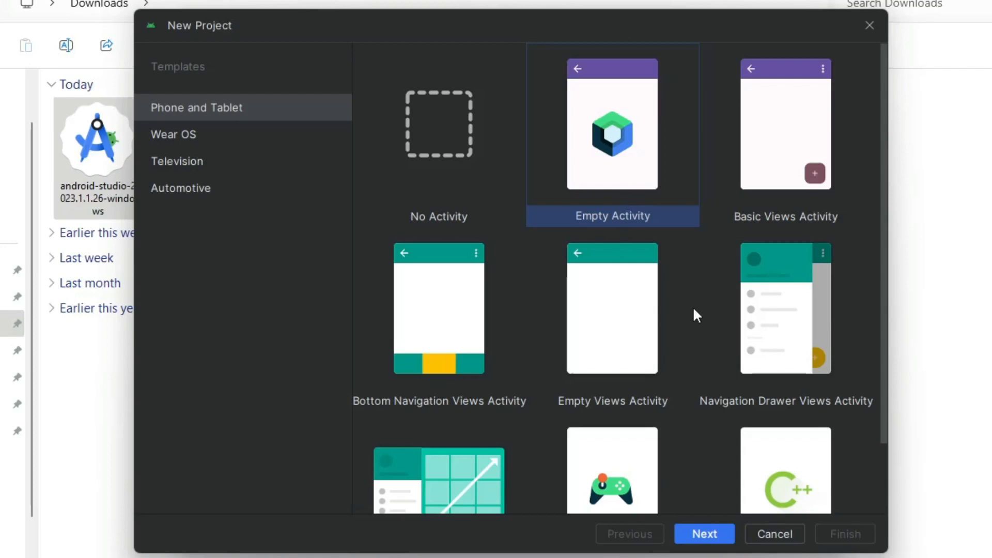
pyautogui.click(609, 315)
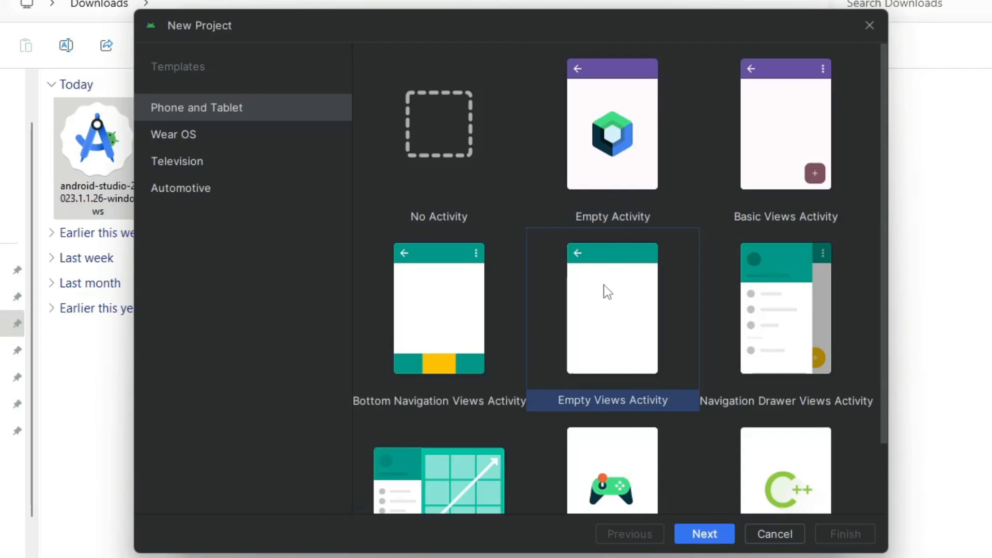
# - Keep the default project name My Application on the project configuration page
pyautogui.click(696, 536)
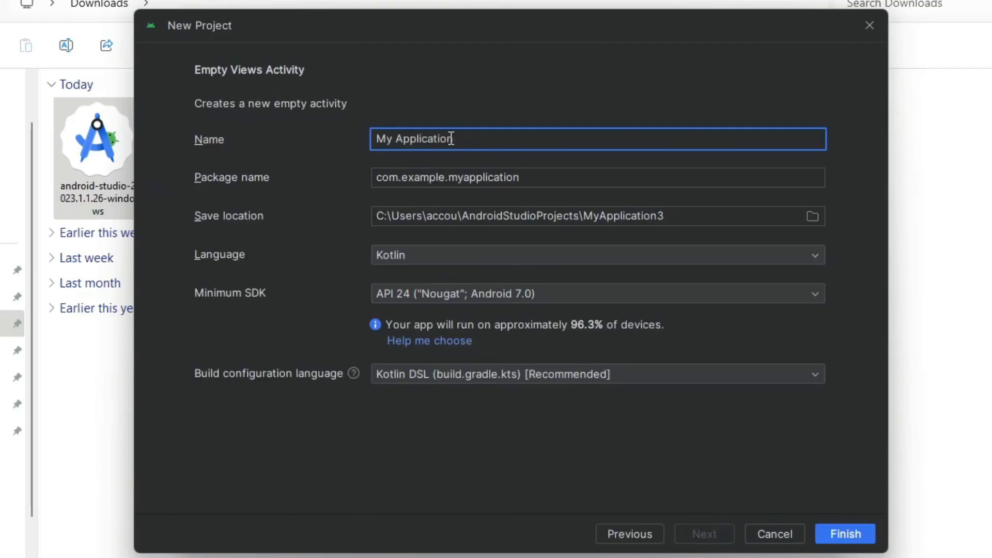
pyautogui.moveTo(477, 139); pyautogui.dragTo(355, 139)
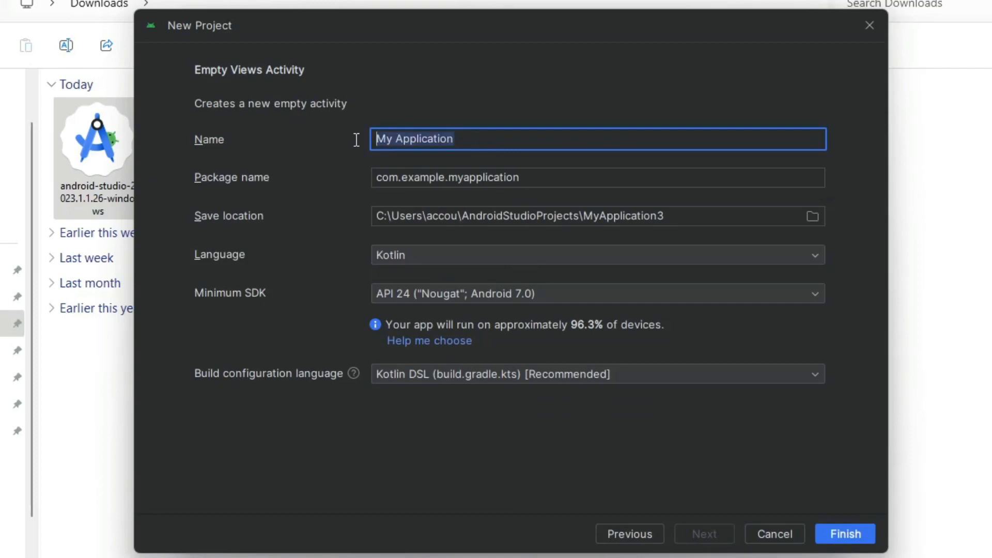
pyautogui.click(461, 140)
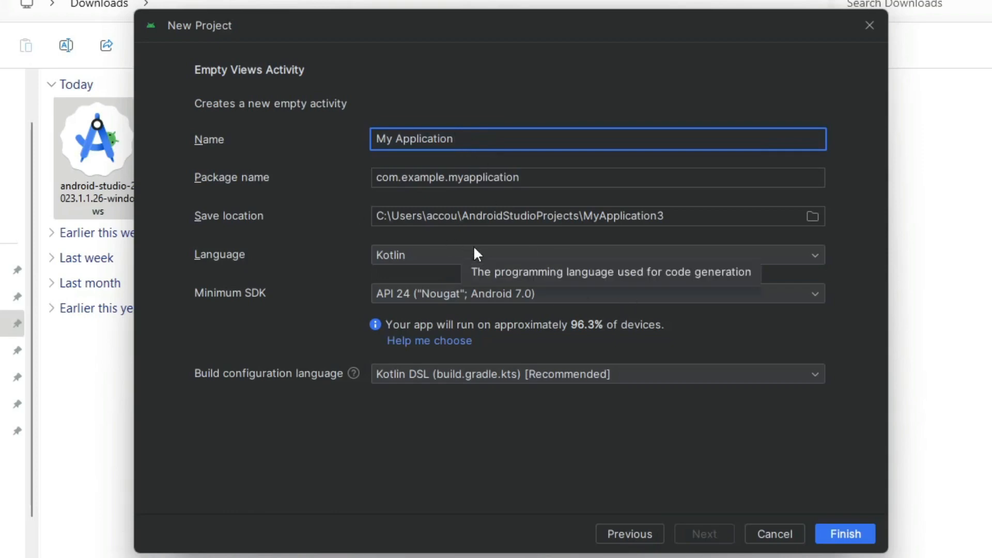
pyautogui.click(458, 177)
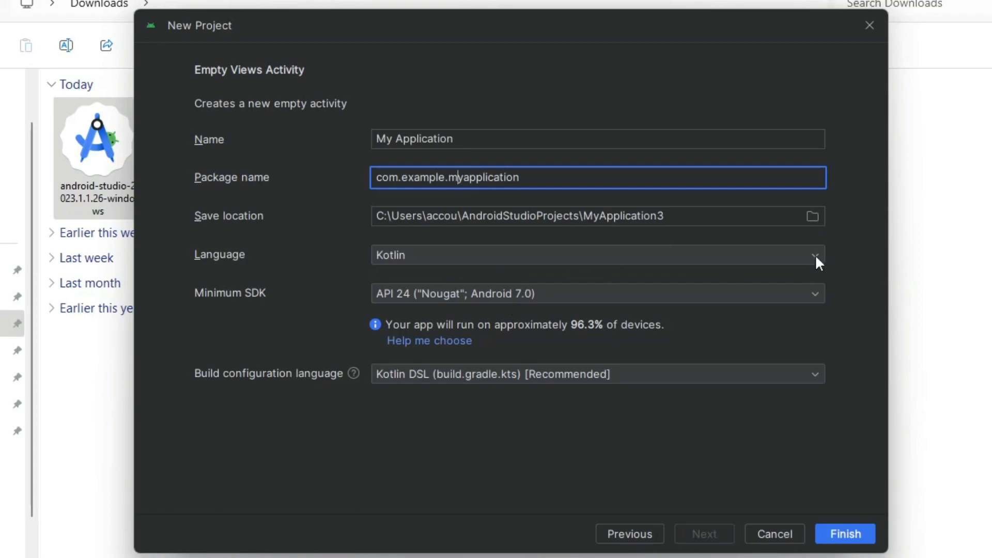
# - Set the project language to Kotlin and create the project
pyautogui.click(815, 255)
pyautogui.click(486, 278)
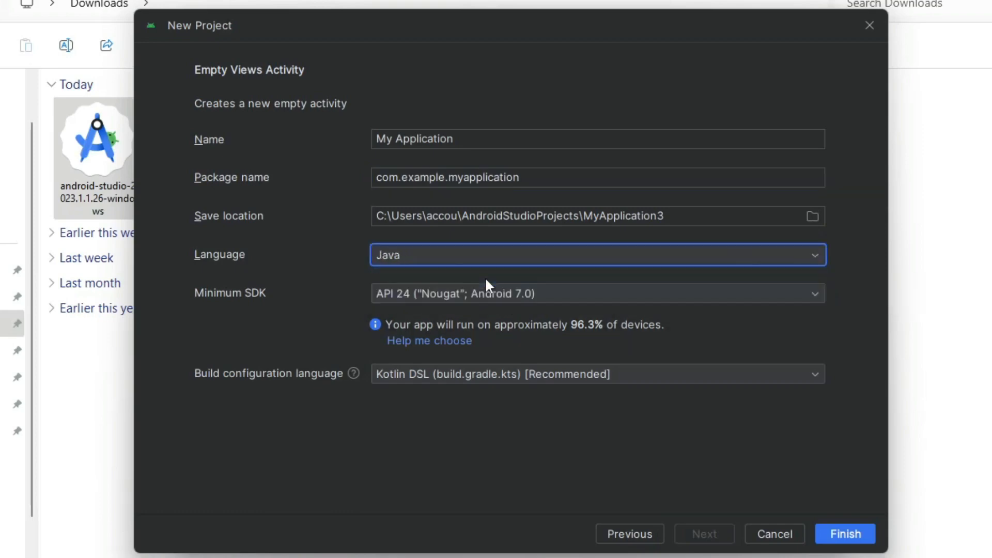
pyautogui.click(818, 256)
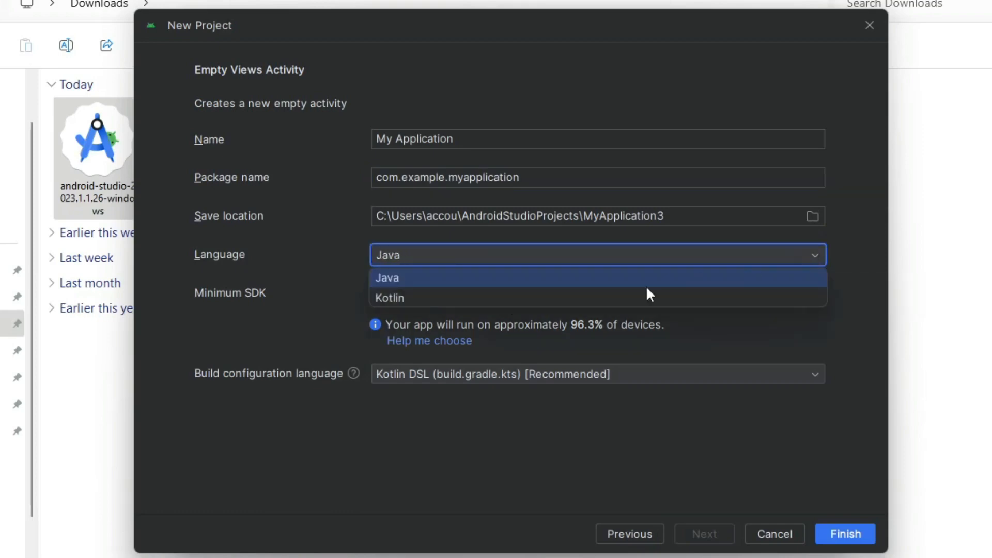
pyautogui.click(621, 298)
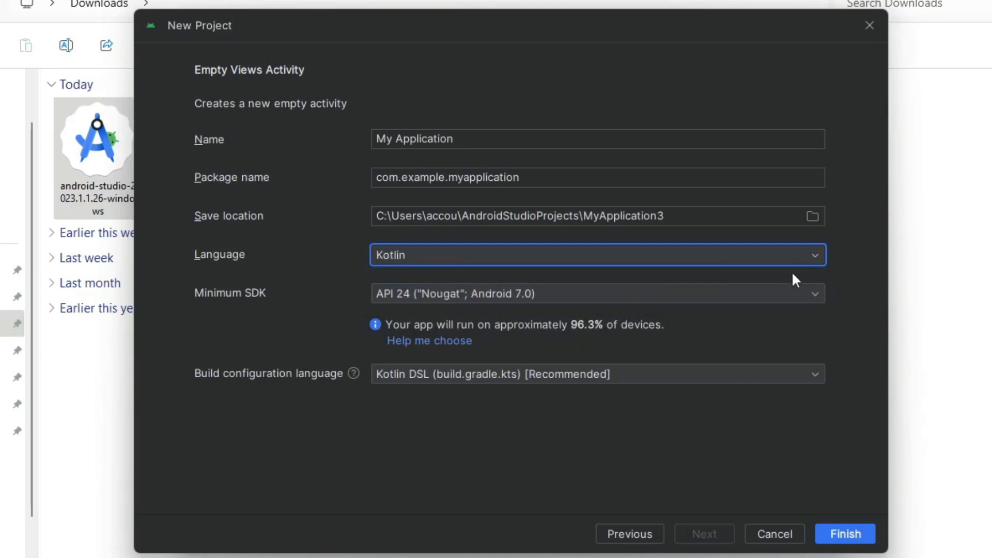
pyautogui.click(817, 256)
pyautogui.click(587, 300)
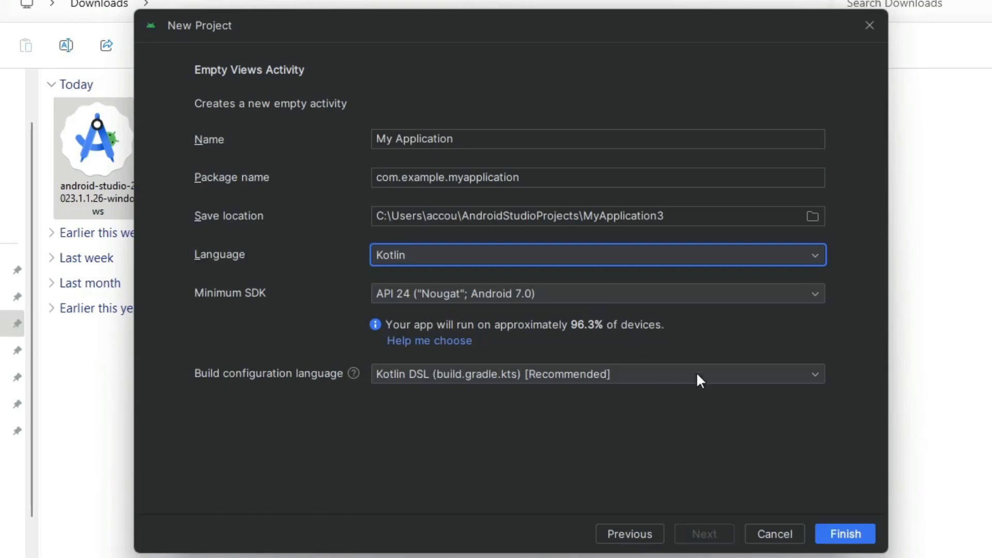
pyautogui.click(847, 535)
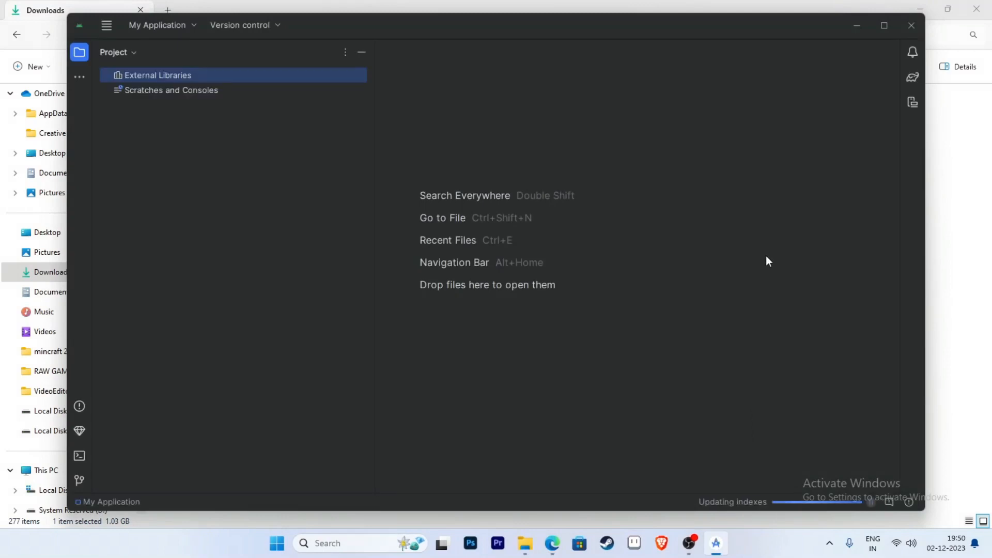
# - Maximize the My Application project window to fill the screen
pyautogui.click(881, 26)
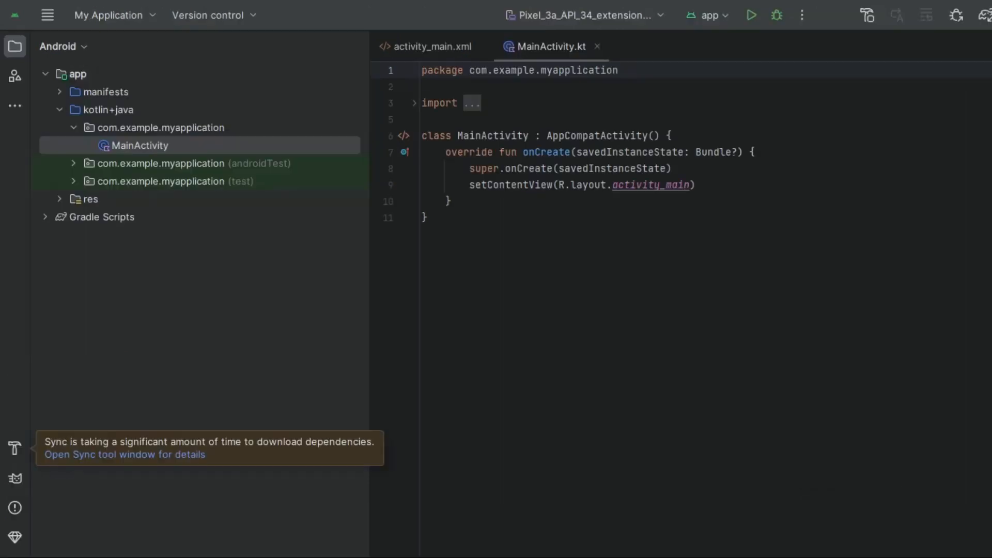
# - Expand Gradle Scripts, res, layout and drawable, preview activity_main.xml, then return to MainActivity.kt
pyautogui.click(805, 354)
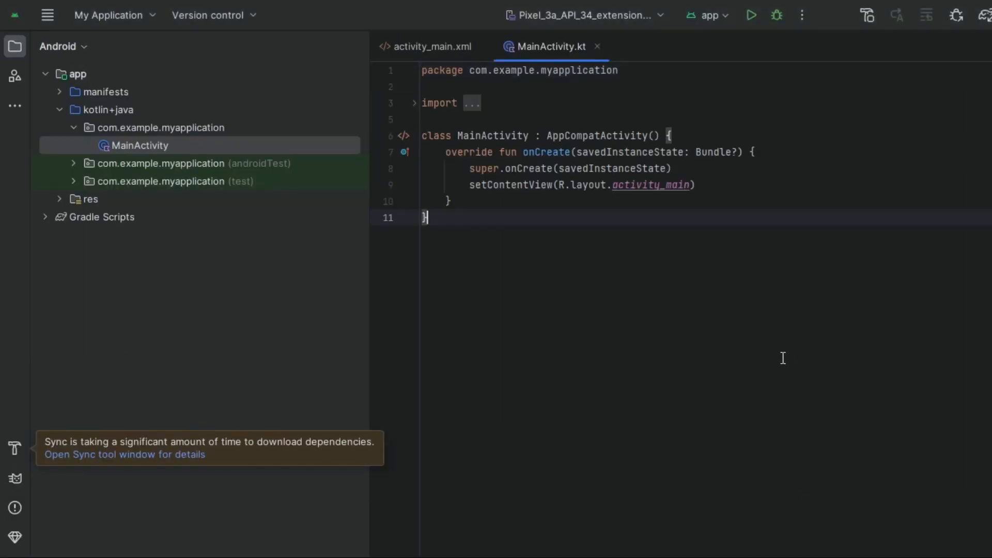
pyautogui.click(45, 216)
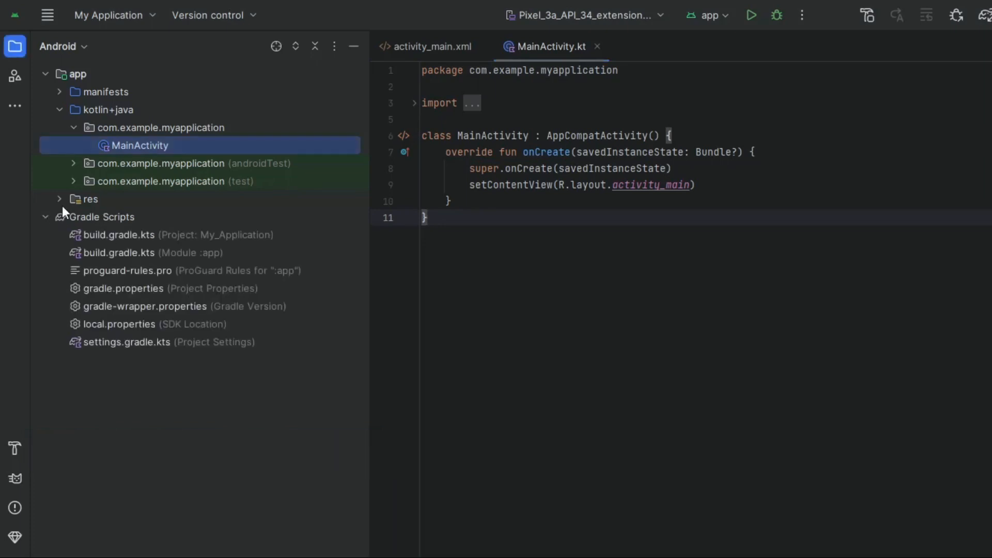
pyautogui.click(59, 199)
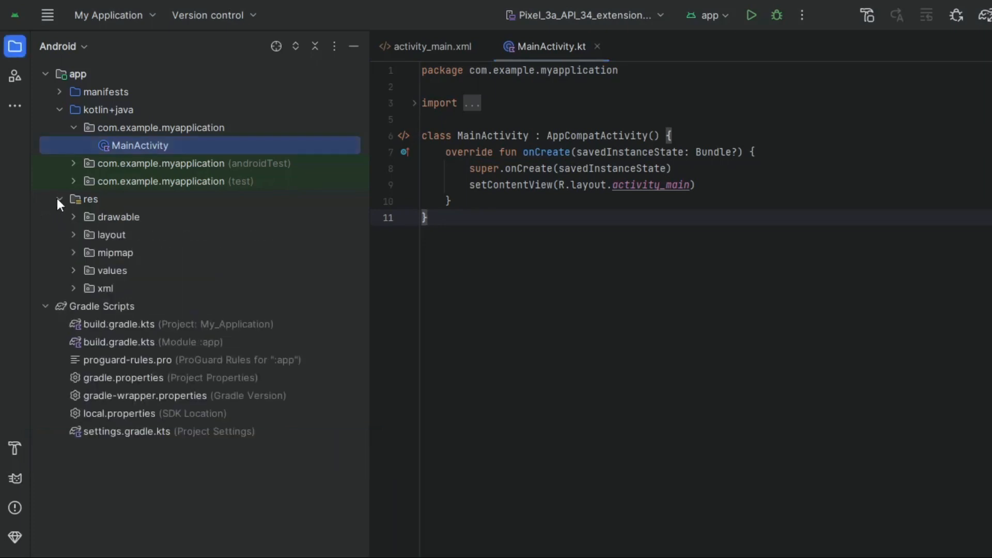
pyautogui.click(72, 235)
pyautogui.click(138, 253)
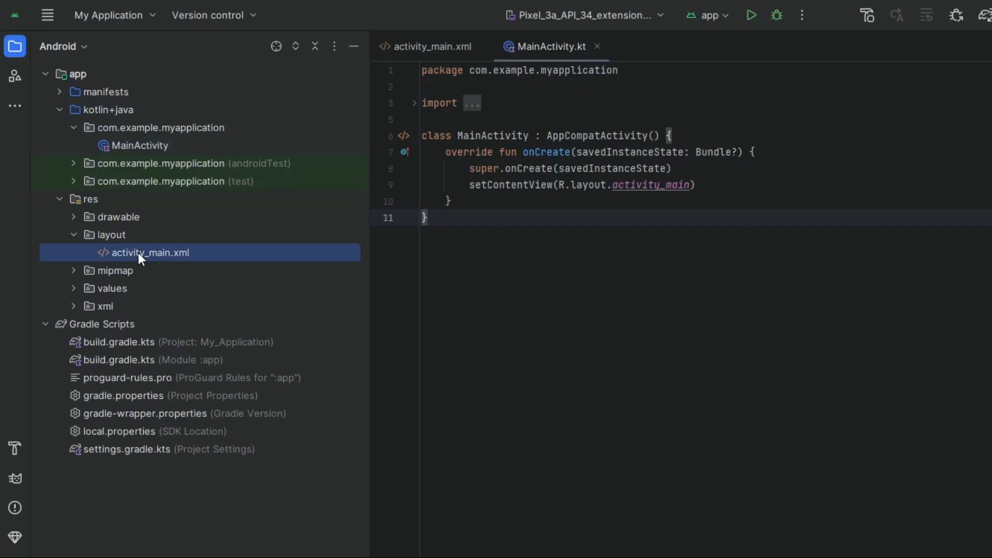
pyautogui.doubleClick(138, 253)
pyautogui.click(73, 216)
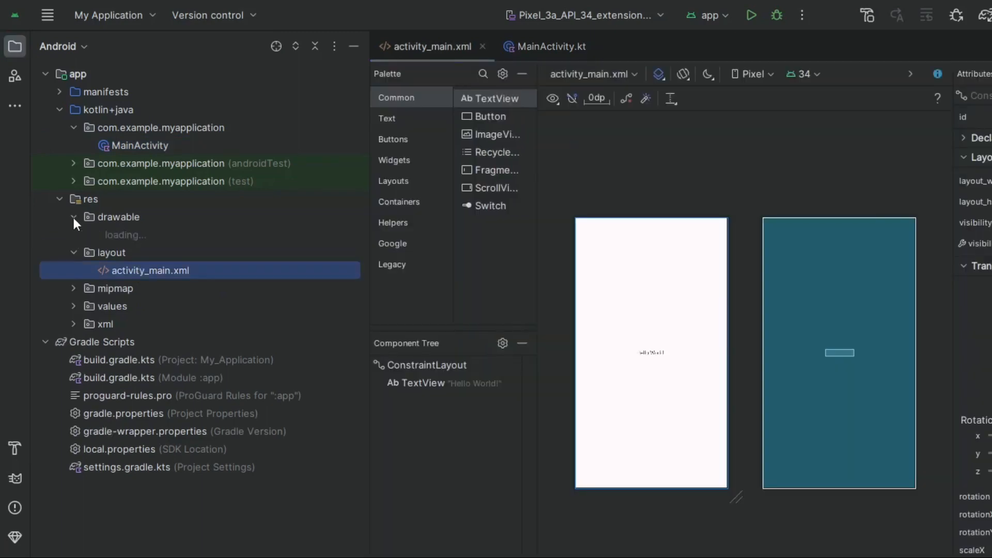
pyautogui.doubleClick(134, 145)
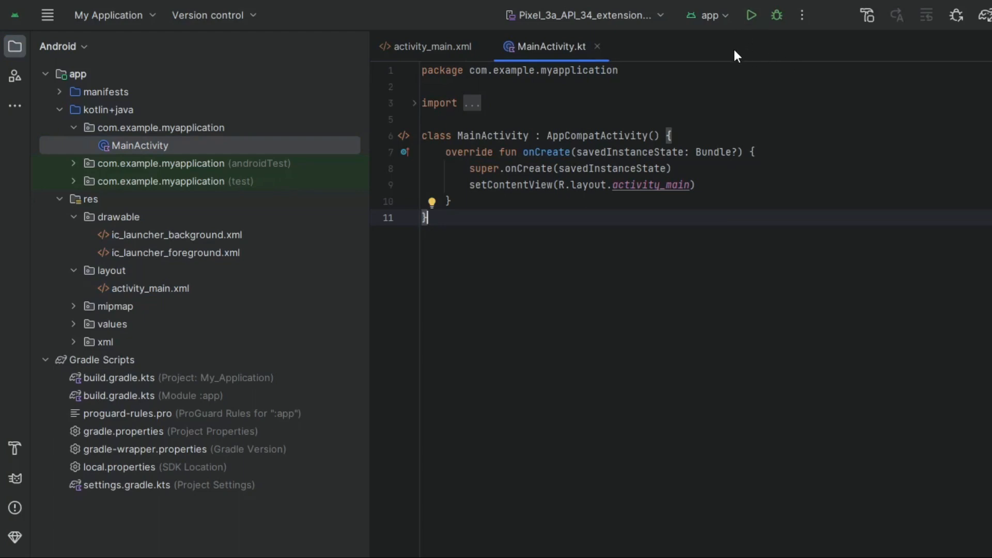
# - Run the app on the Pixel 3a API 34 emulator and hide the Run output
pyautogui.click(751, 14)
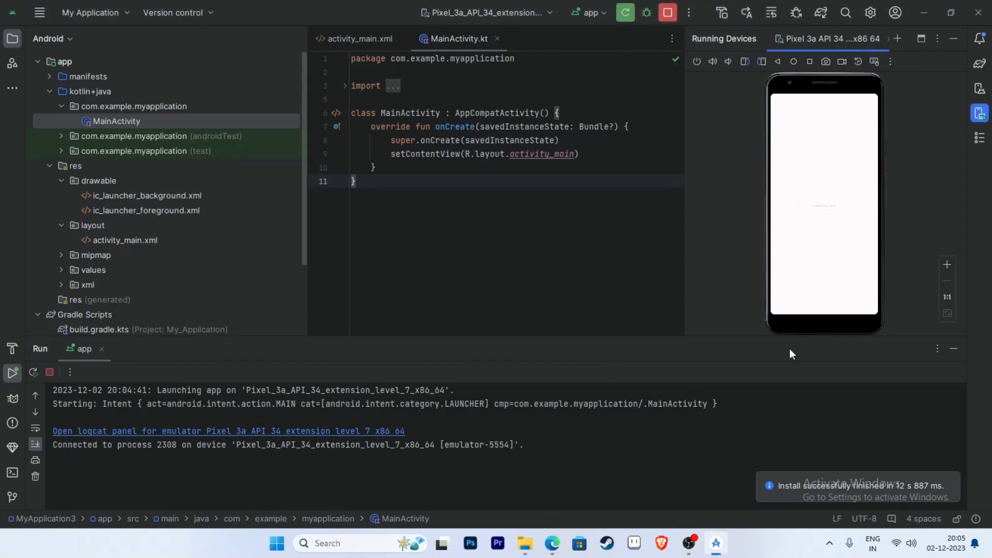
pyautogui.click(953, 349)
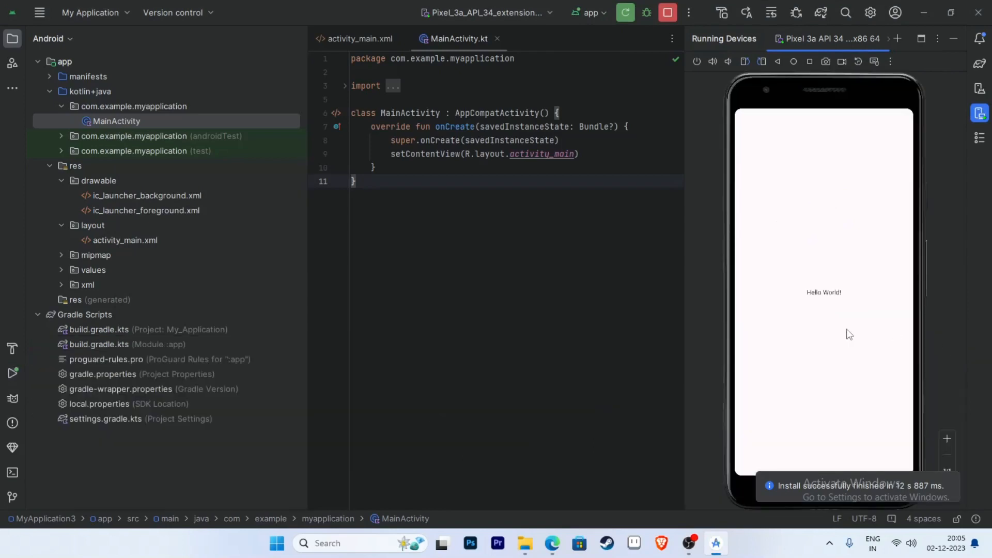